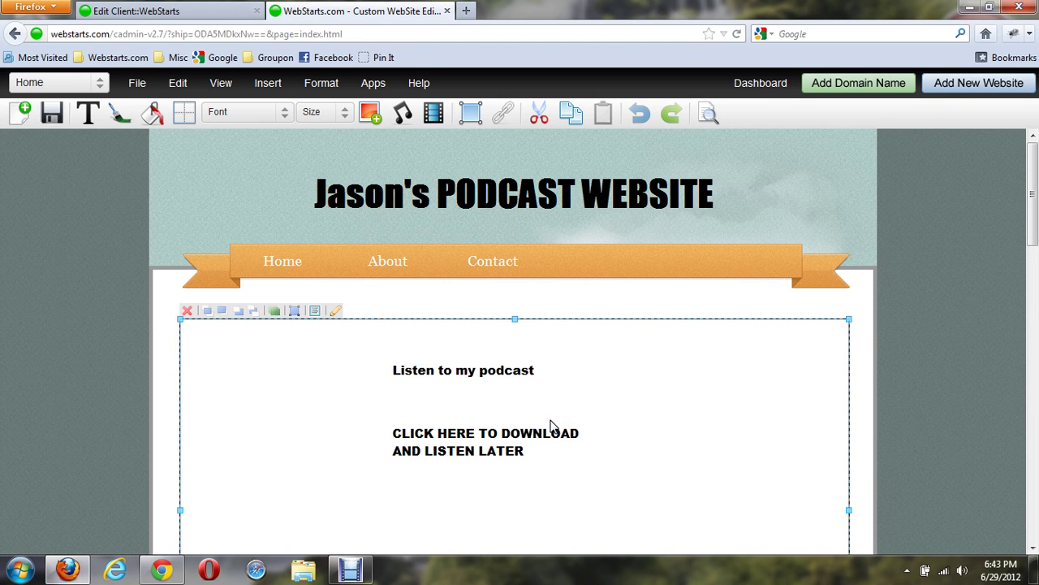
# - Add a music player via Insert > Music and upload the small name audio file from the desktop
pyautogui.click(263, 84)
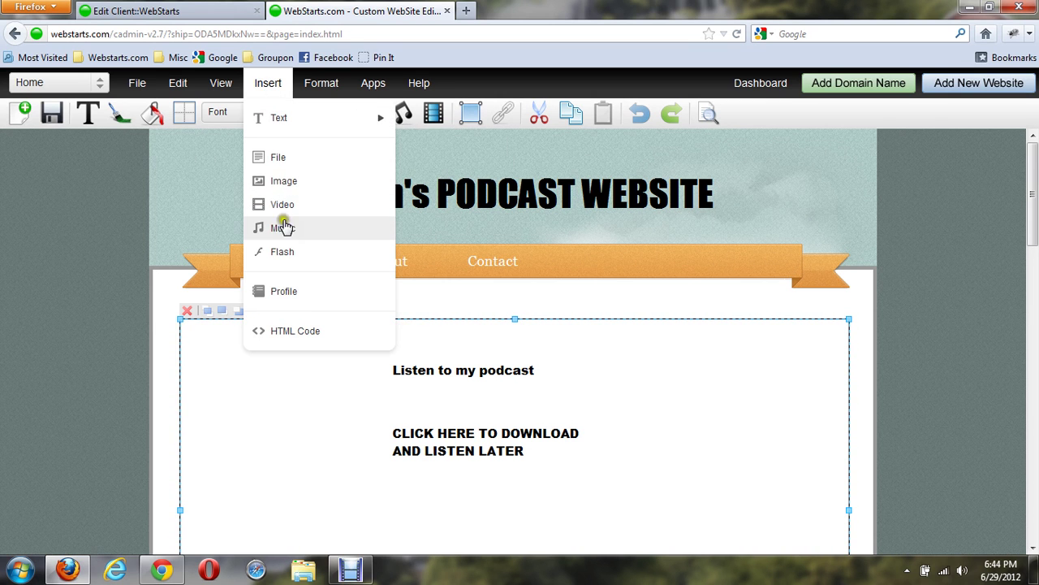
pyautogui.click(285, 230)
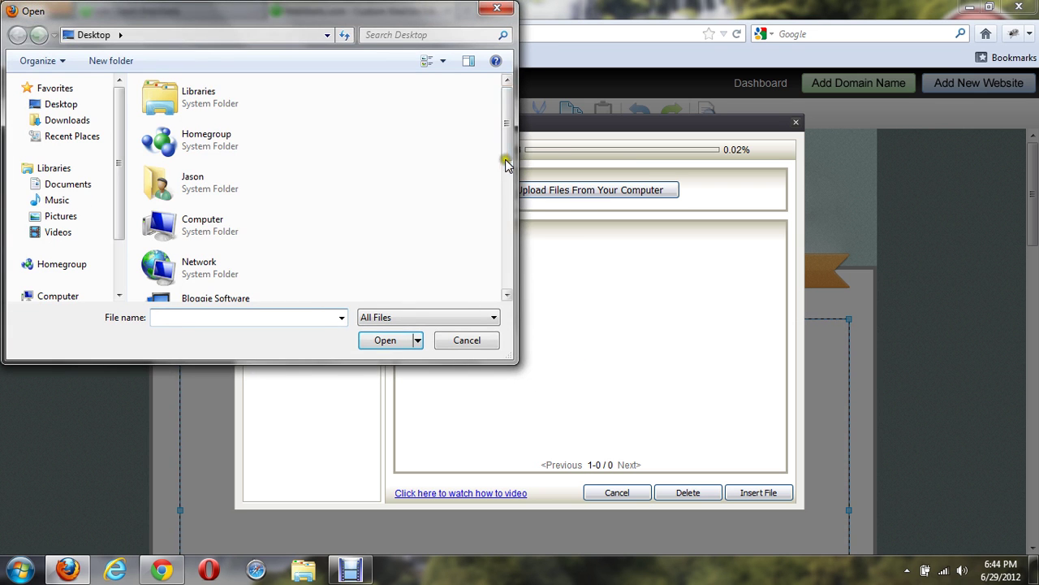
pyautogui.moveTo(508, 132); pyautogui.dragTo(512, 256)
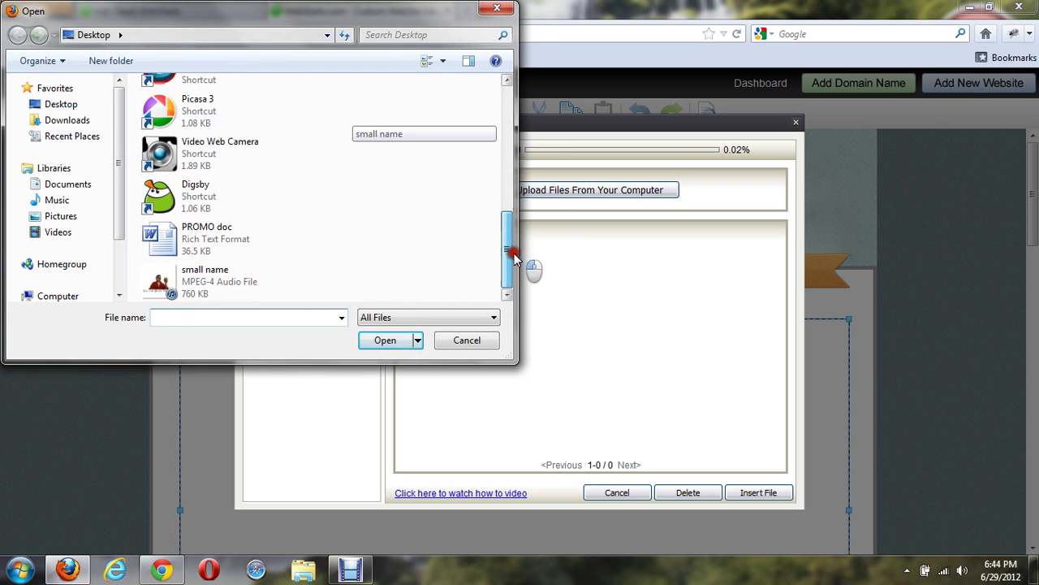
pyautogui.click(213, 284)
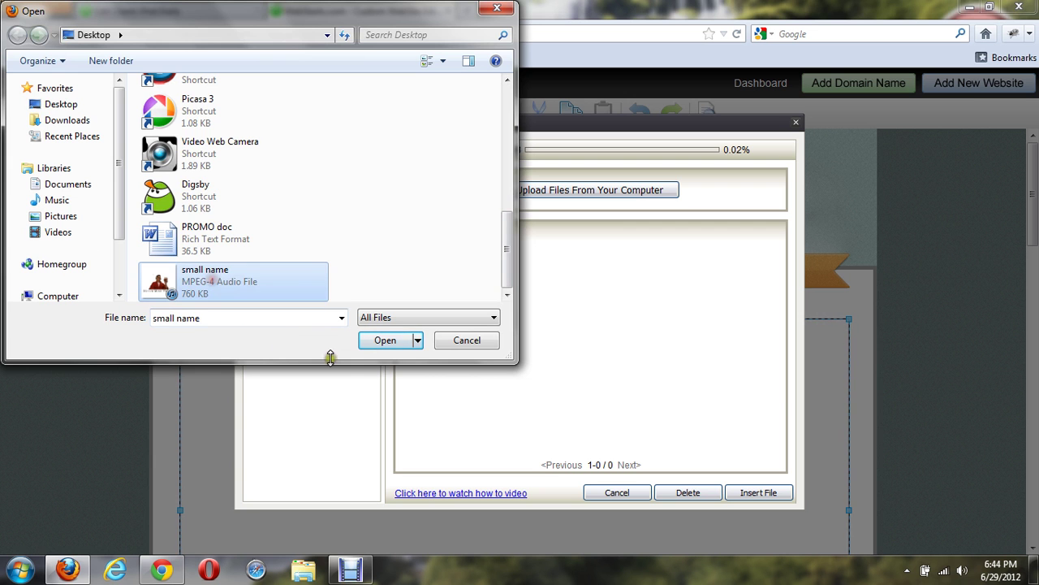
pyautogui.click(379, 341)
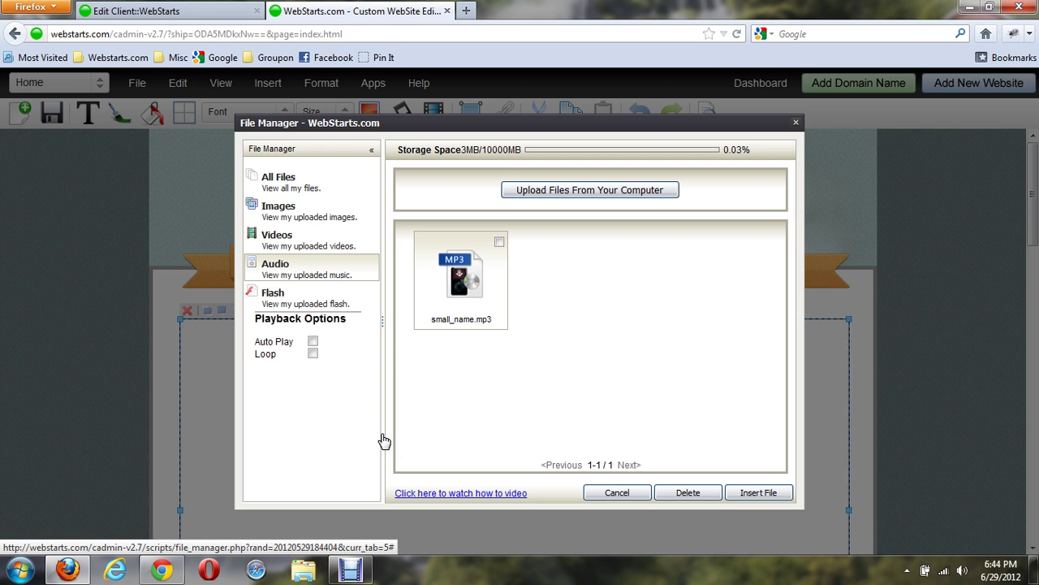
# - Insert small_name.mp3 as a player, move it under 'Listen to my podcast', and save the page
pyautogui.click(500, 242)
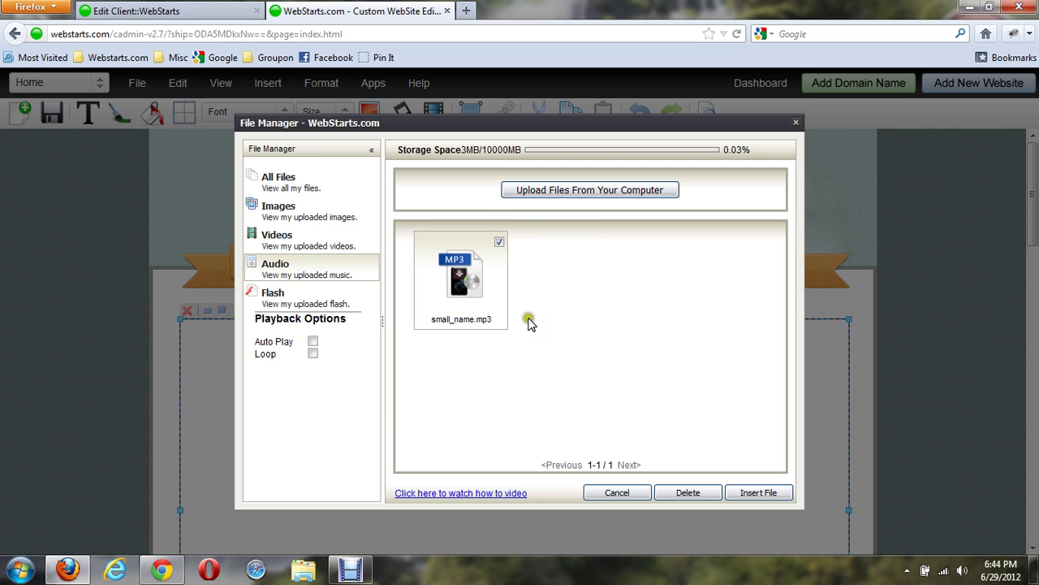
pyautogui.click(757, 493)
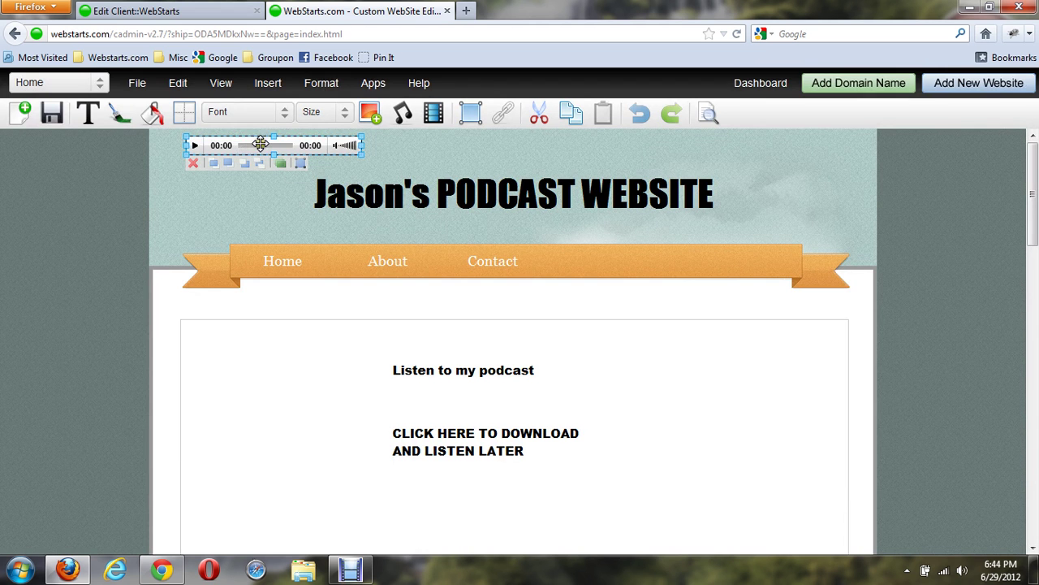
pyautogui.moveTo(260, 144); pyautogui.dragTo(461, 398)
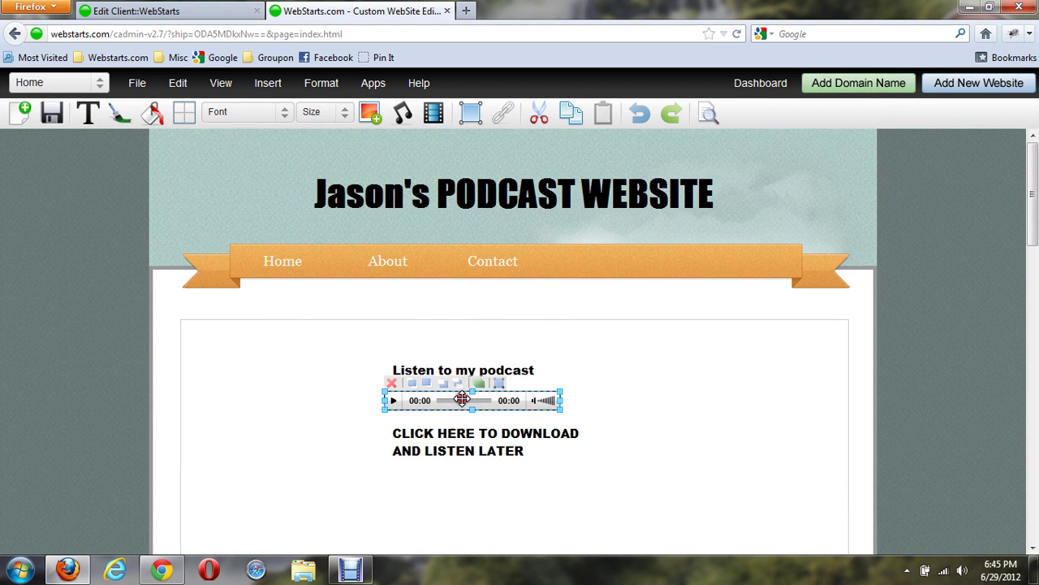
pyautogui.click(55, 120)
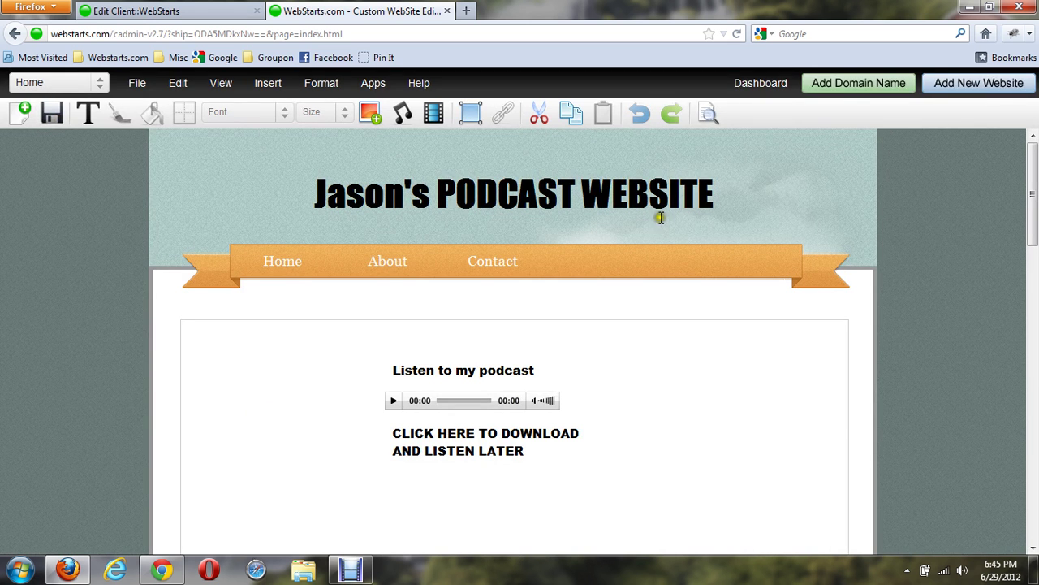
pyautogui.click(708, 113)
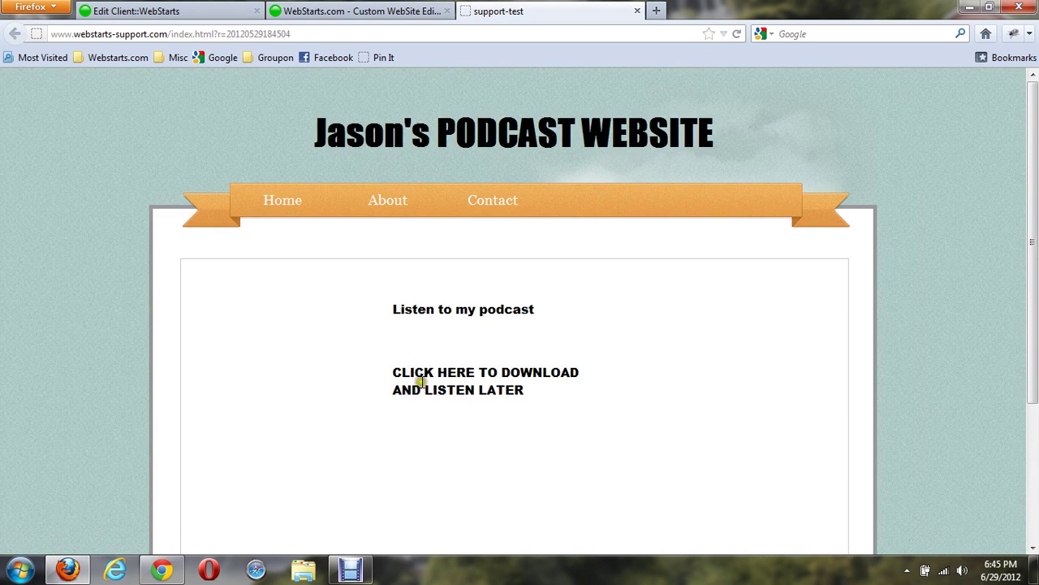
pyautogui.click(394, 340)
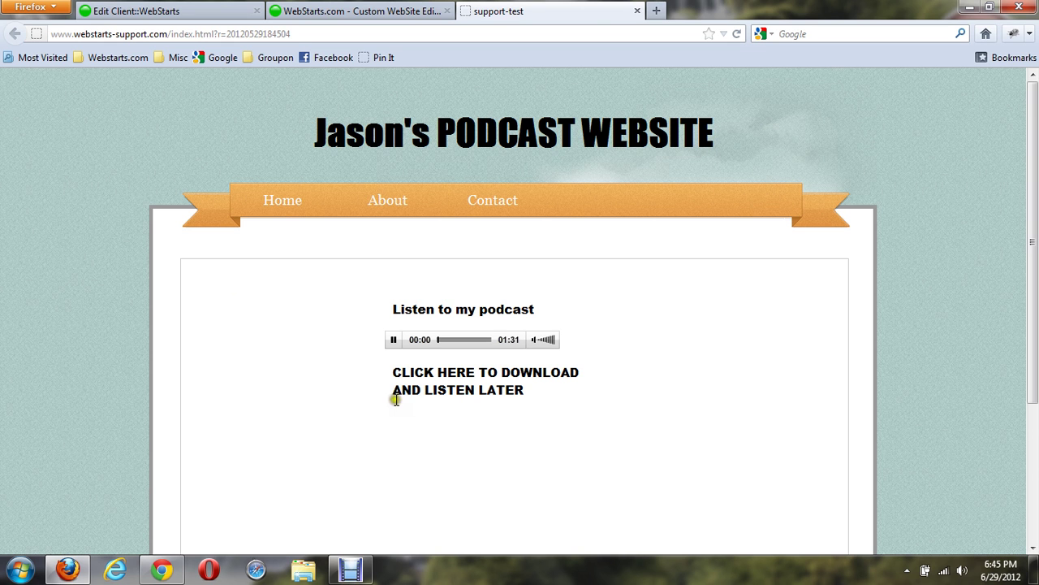
pyautogui.click(393, 340)
pyautogui.click(366, 11)
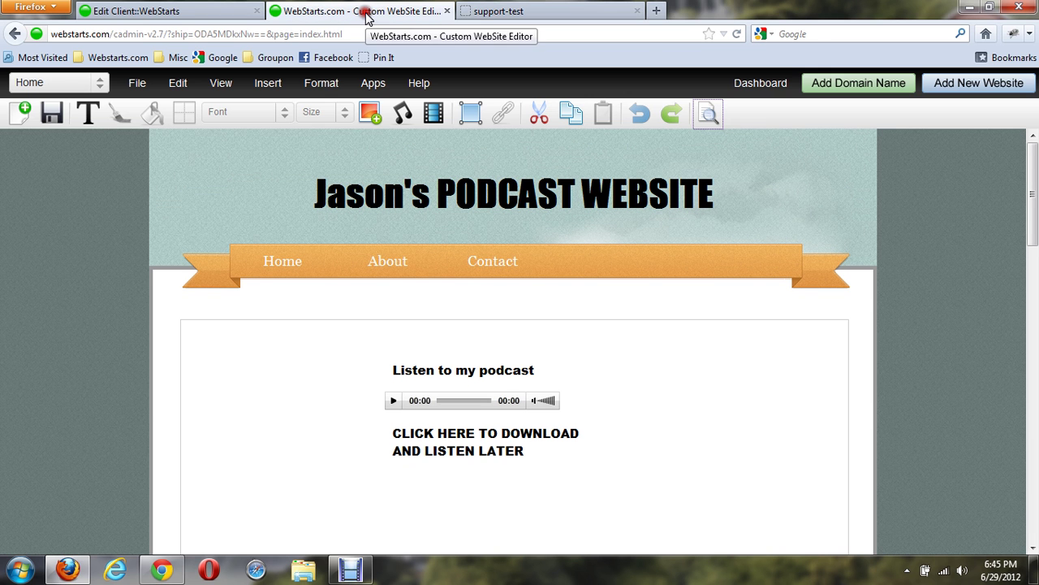
# - Link the CLICK HERE TO DOWNLOAD AND LISTEN LATER text to My Files > small_name.mp3, then save
pyautogui.click(399, 438)
pyautogui.click(400, 439)
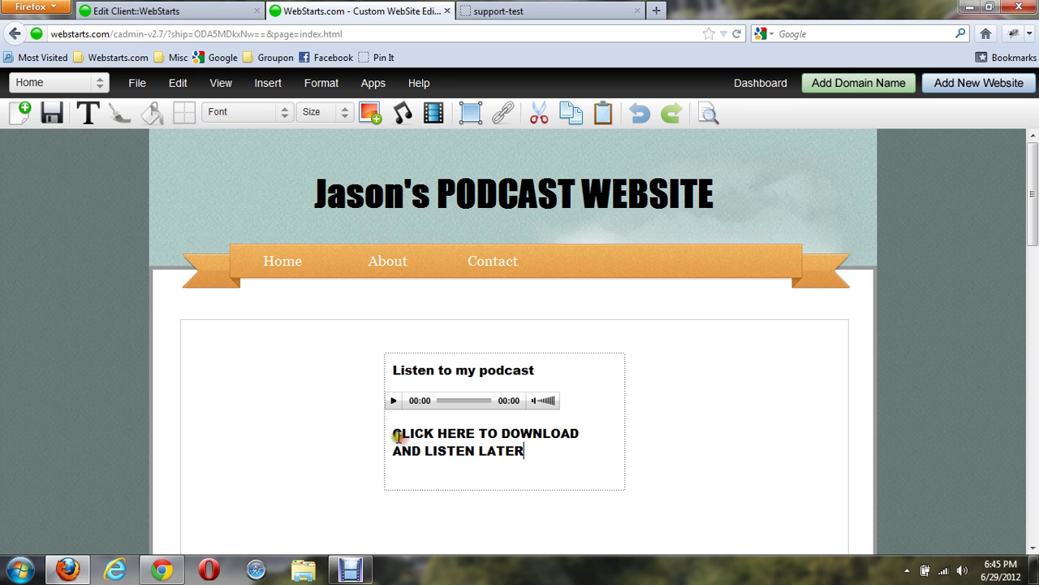
pyautogui.moveTo(395, 433); pyautogui.dragTo(529, 464)
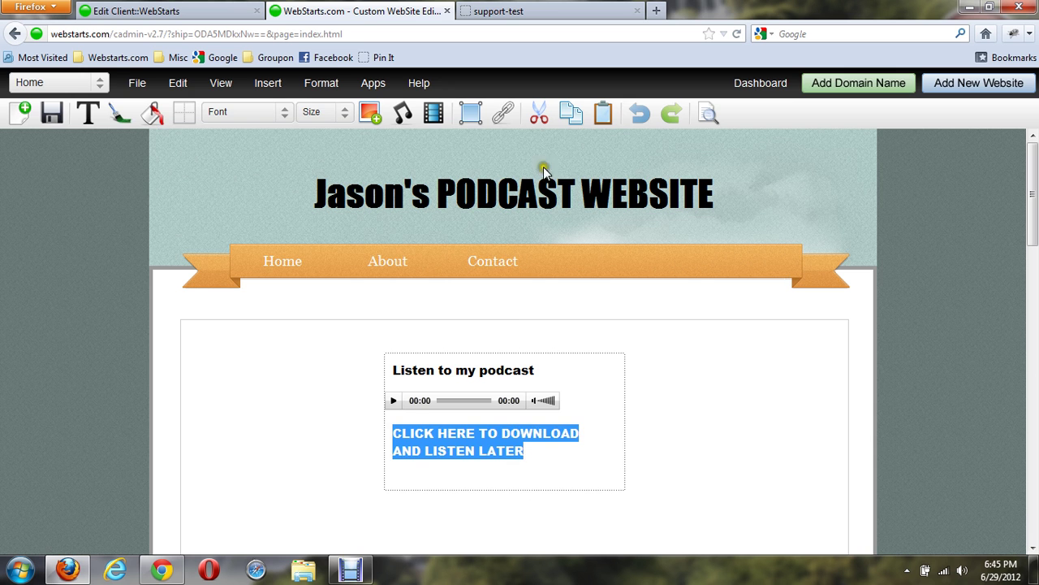
pyautogui.click(505, 118)
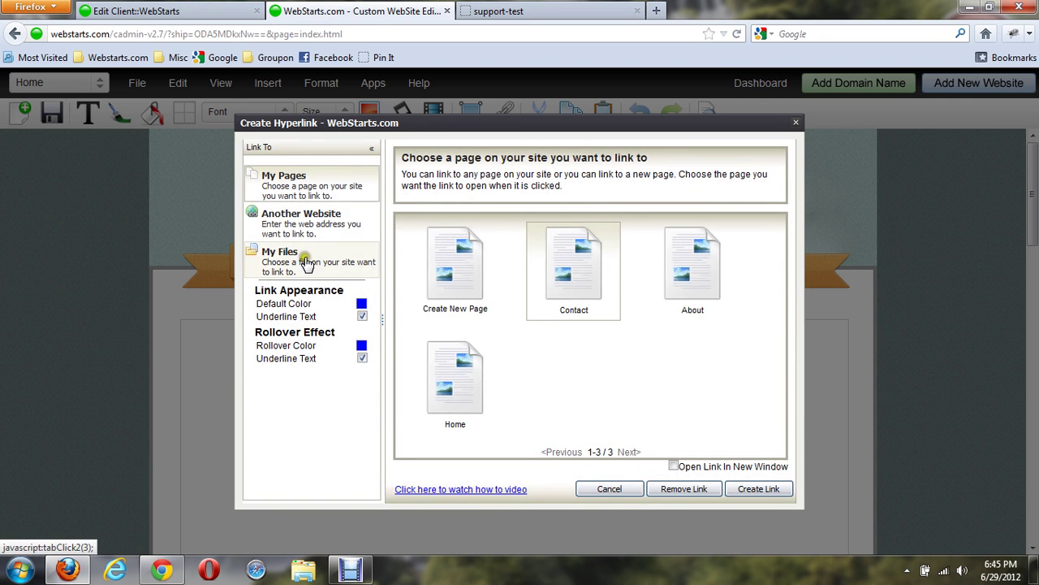
pyautogui.click(305, 256)
pyautogui.click(464, 334)
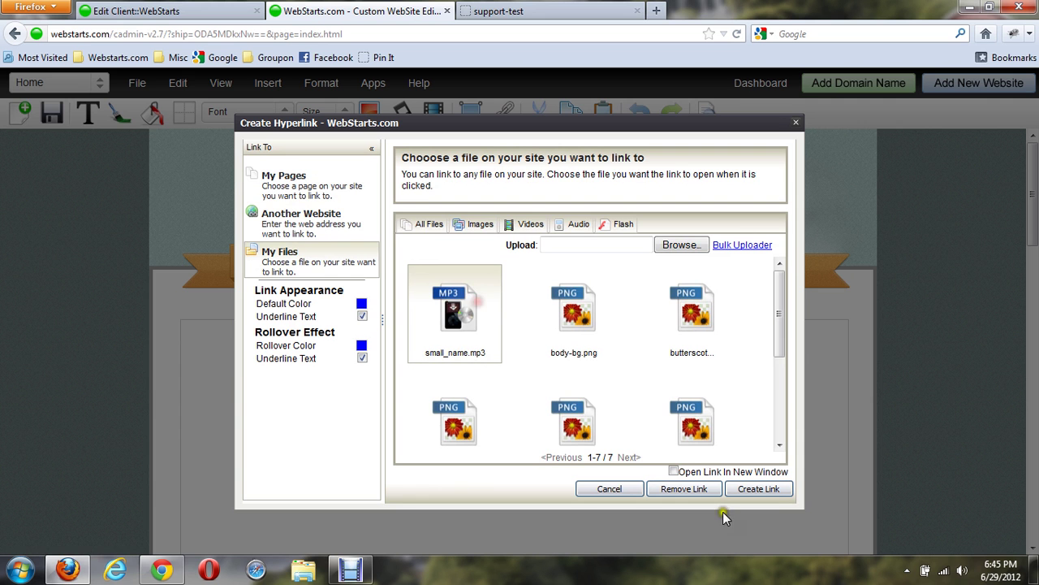
pyautogui.click(768, 491)
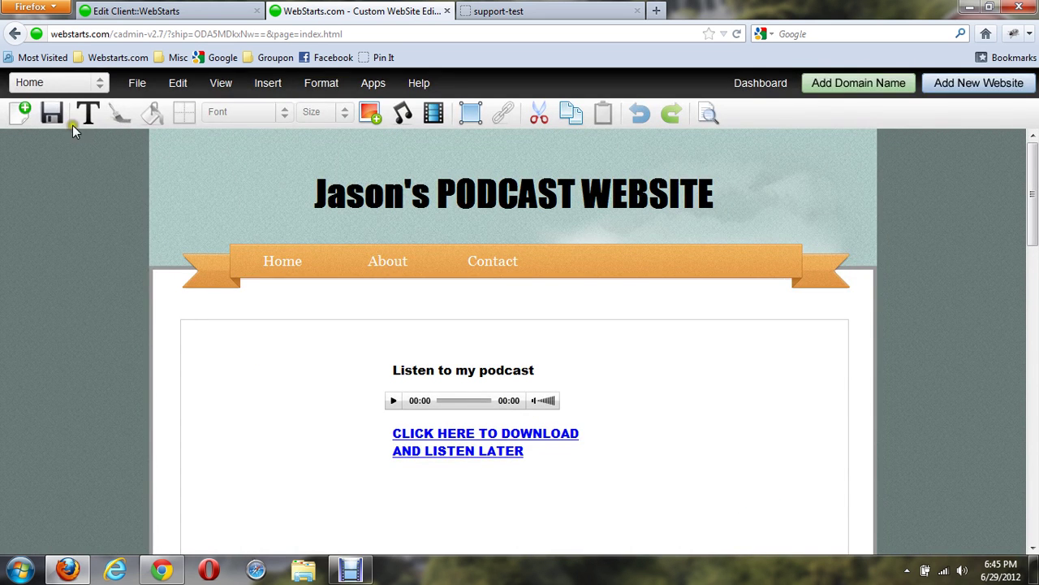
pyautogui.click(54, 116)
# - Preview the live page, follow its download link to small_name.mp3, and pause the playback
pyautogui.click(714, 112)
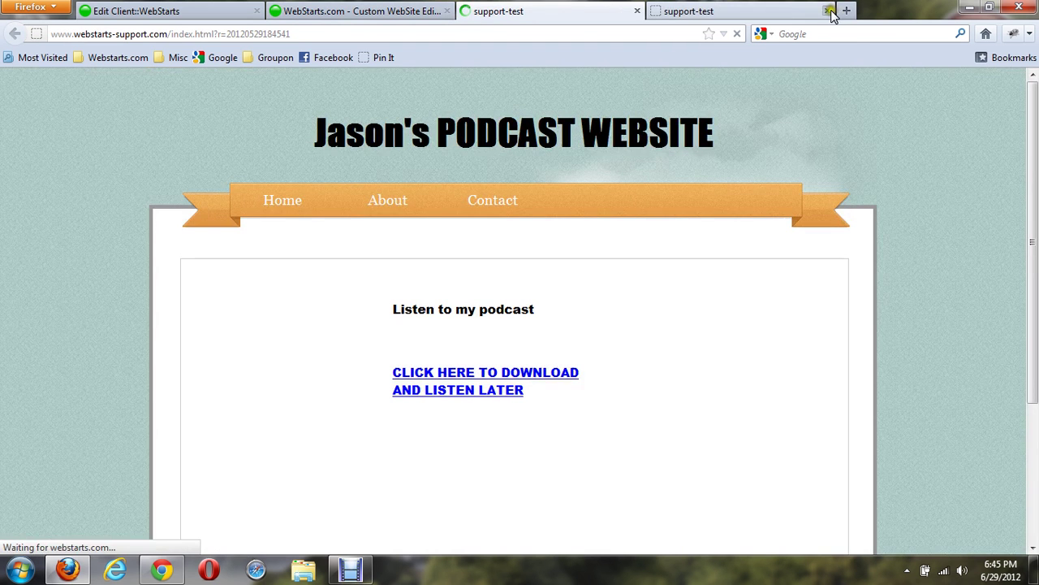
pyautogui.click(829, 10)
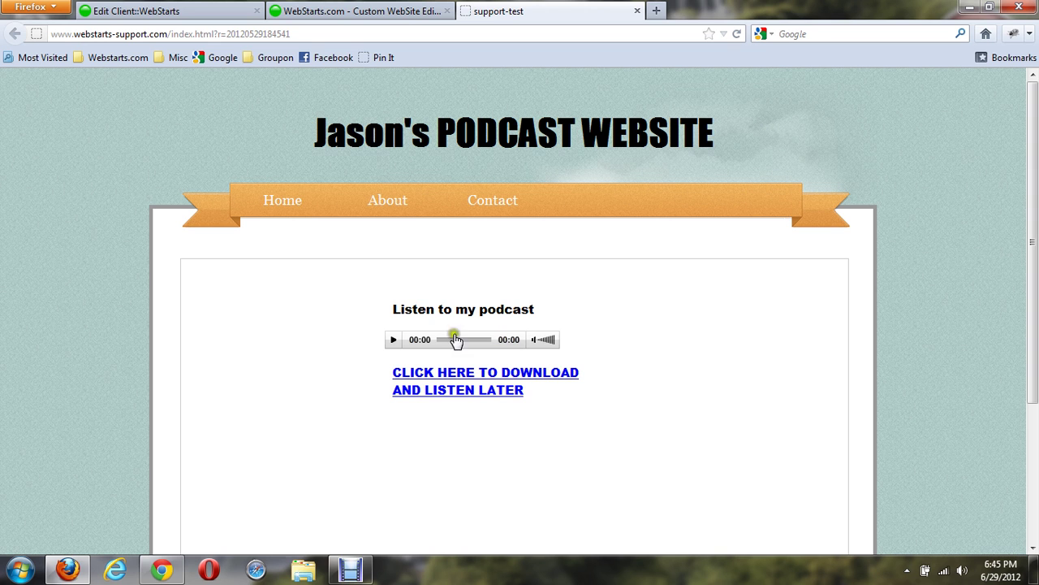
pyautogui.click(483, 391)
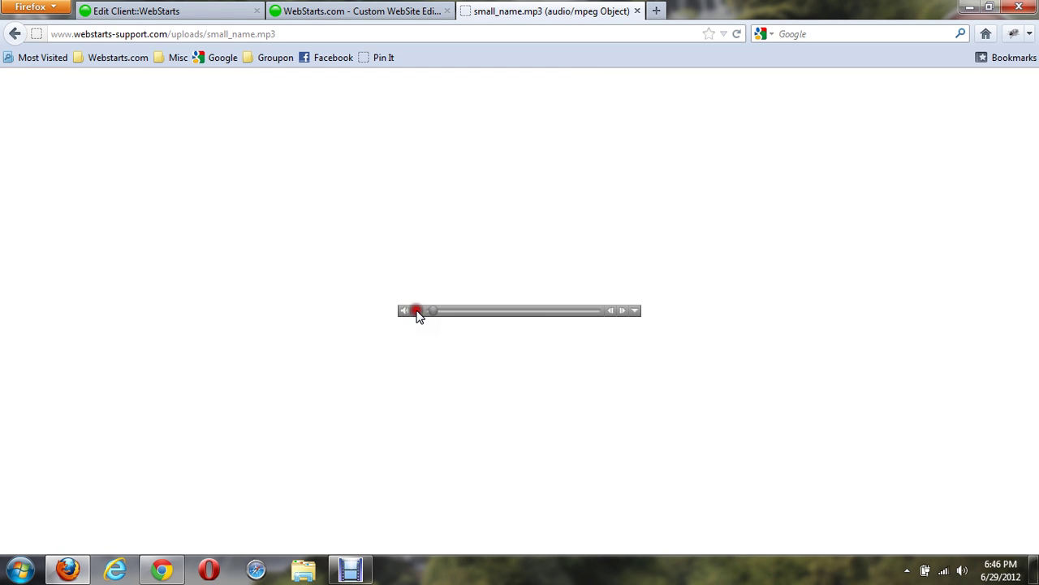
pyautogui.click(415, 311)
pyautogui.click(605, 70)
# - Close the audio tab, cancel the hyperlink dialog on the download text, and minimize Firefox
pyautogui.click(635, 12)
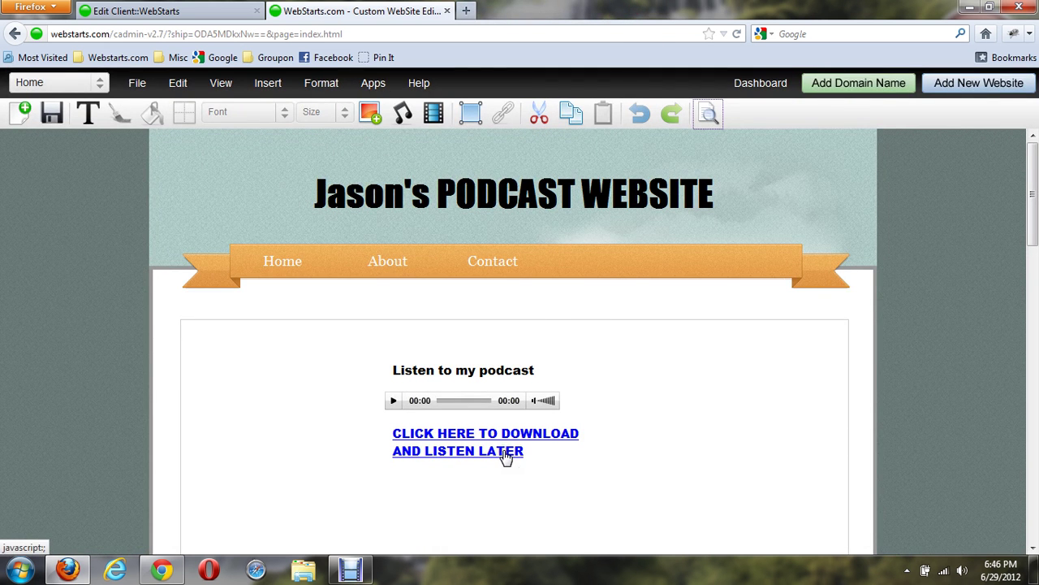
pyautogui.click(505, 457)
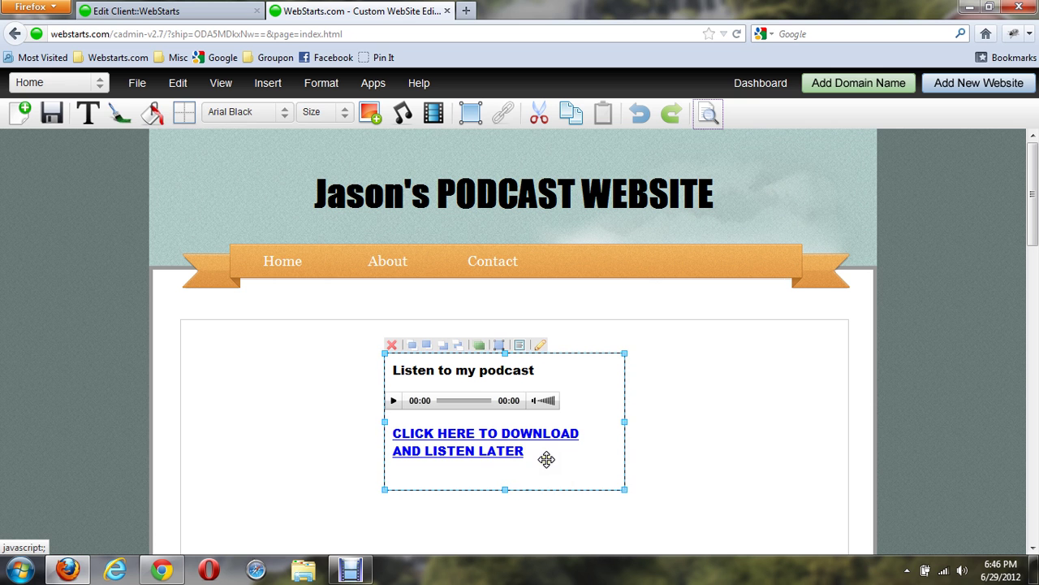
pyautogui.click(538, 460)
pyautogui.moveTo(538, 458); pyautogui.dragTo(391, 432)
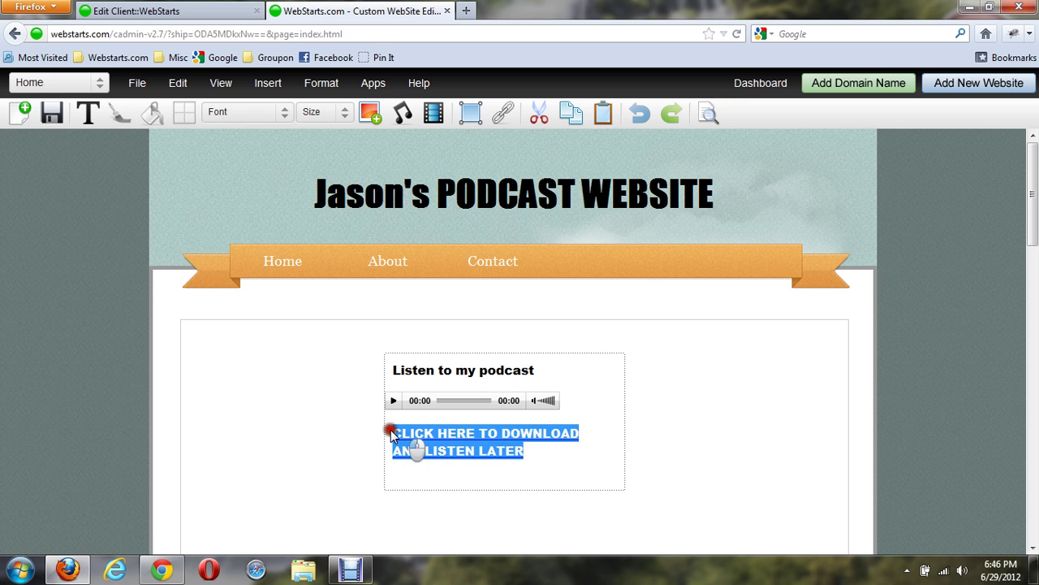
pyautogui.click(503, 112)
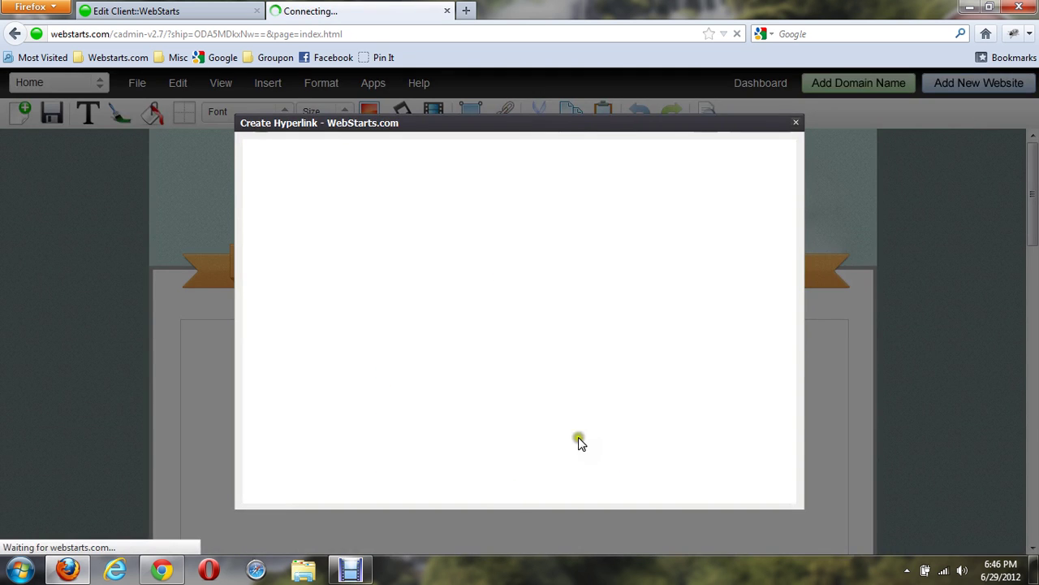
pyautogui.click(669, 492)
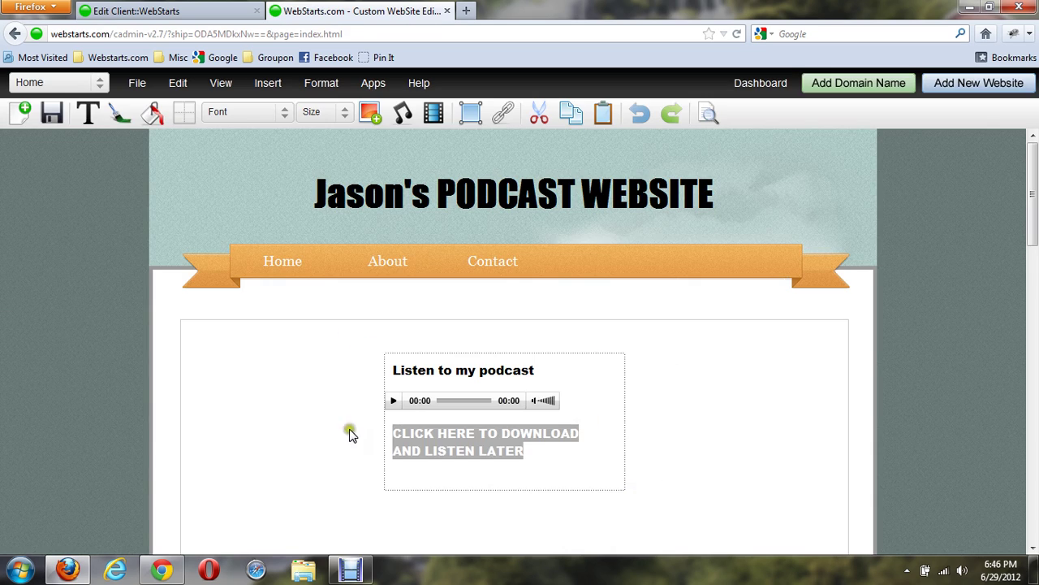
pyautogui.click(348, 493)
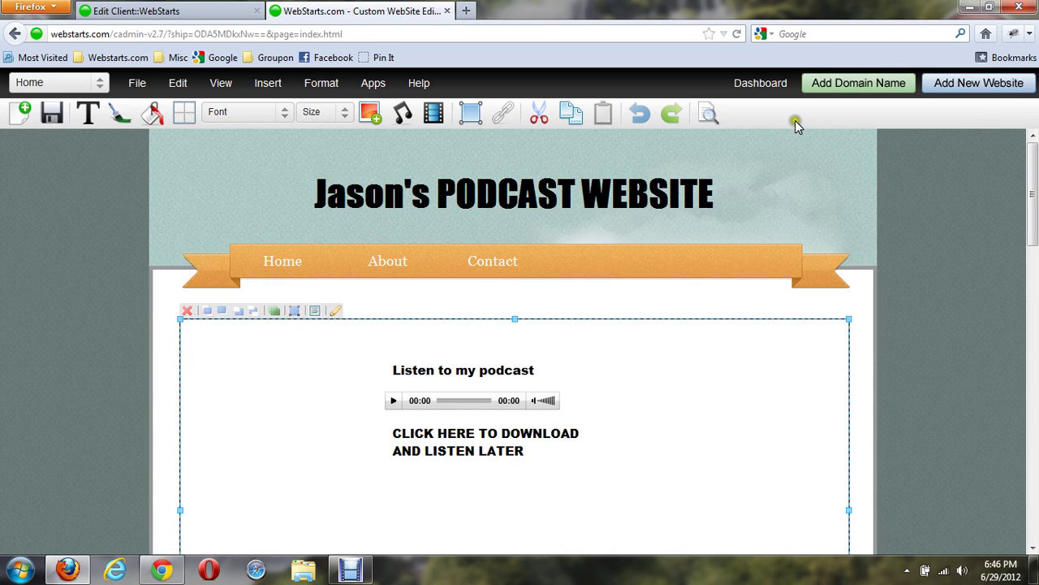
pyautogui.click(969, 8)
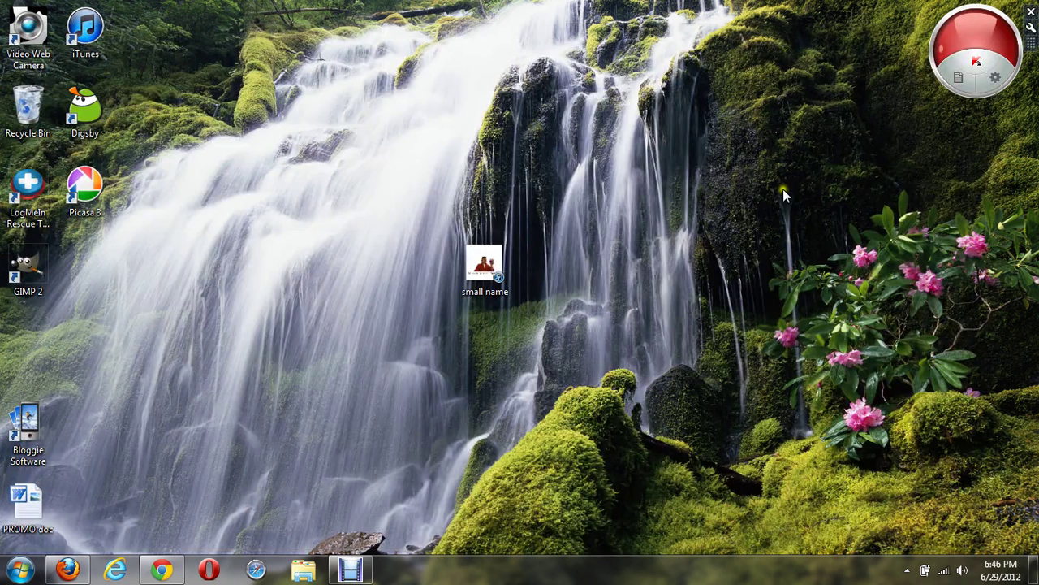
# - Compress the small name audio file with Express Zip > Zip with Express Zip
pyautogui.click(477, 272)
pyautogui.rightClick(475, 268)
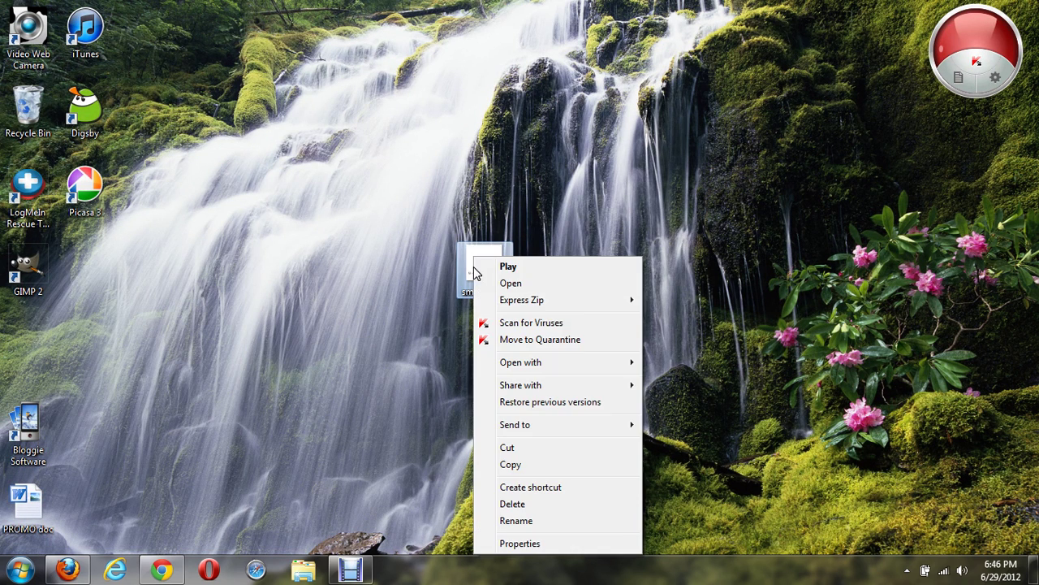
pyautogui.click(499, 304)
pyautogui.click(685, 301)
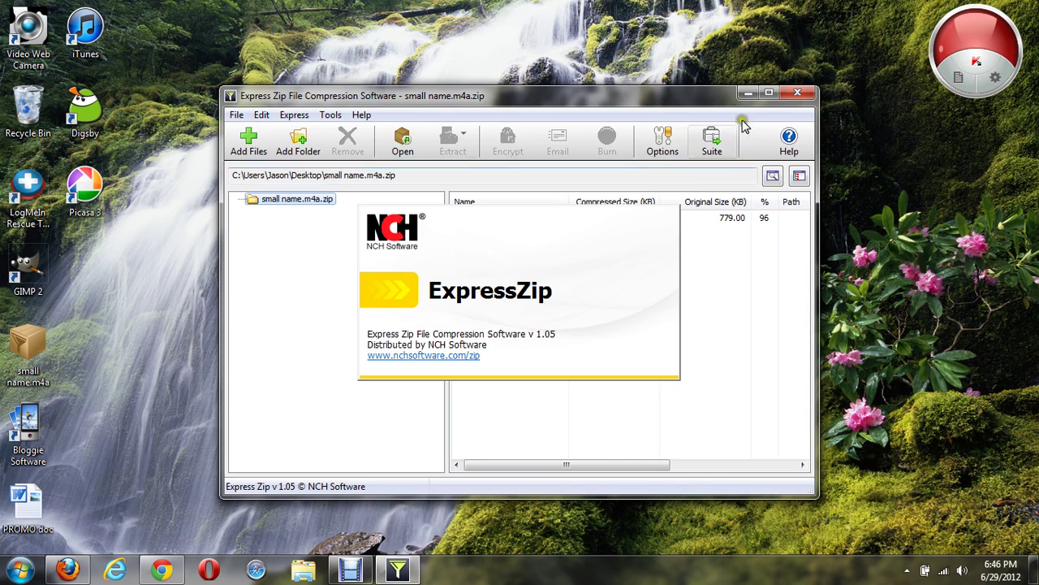
# - Close Express Zip, dismiss the extras offer, and place small name.m4a.zip (737 KB) beside the audio file
pyautogui.click(797, 92)
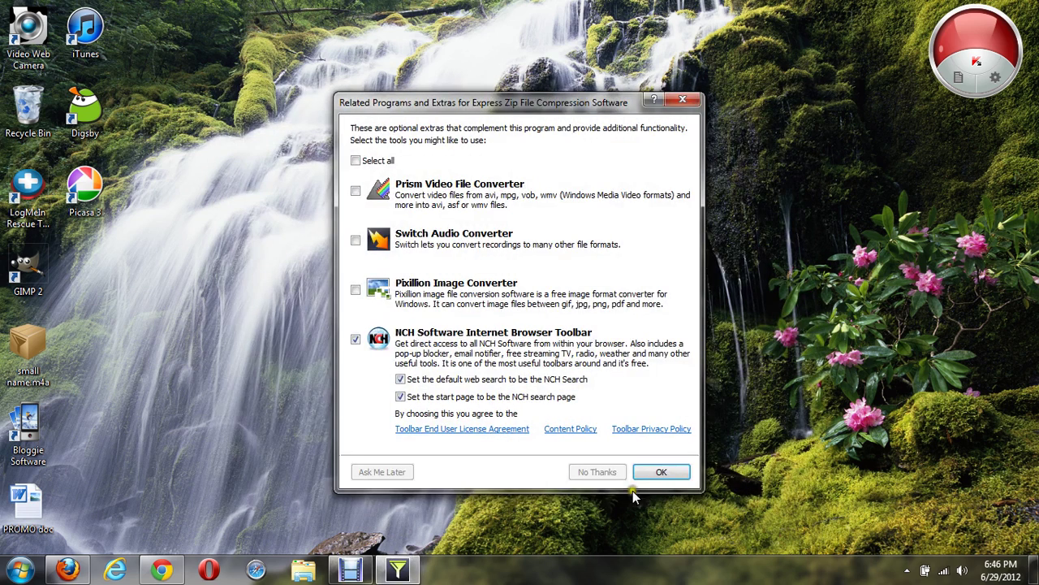
pyautogui.click(684, 104)
pyautogui.moveTo(28, 358); pyautogui.dragTo(481, 402)
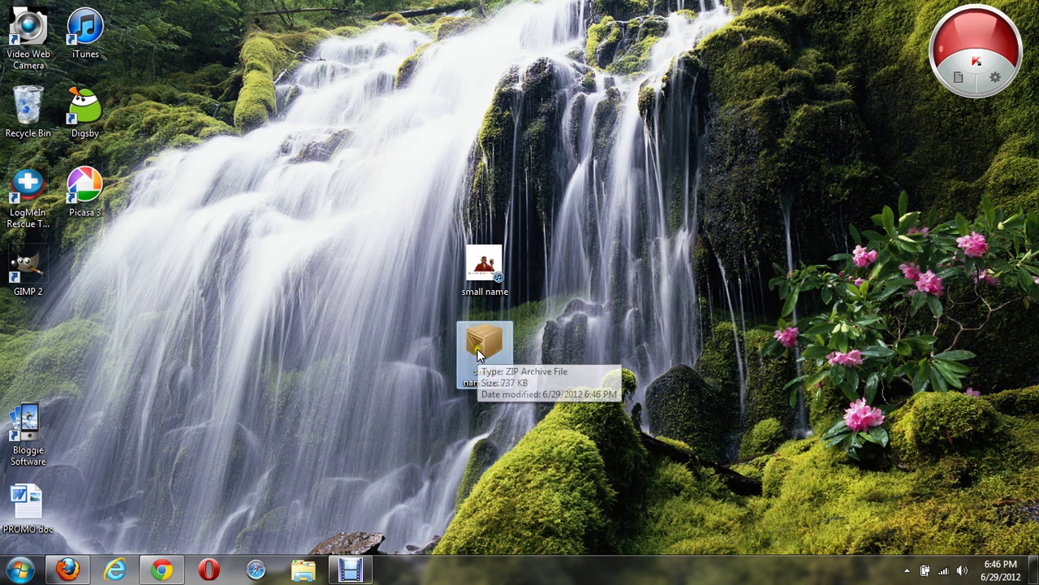
pyautogui.click(67, 570)
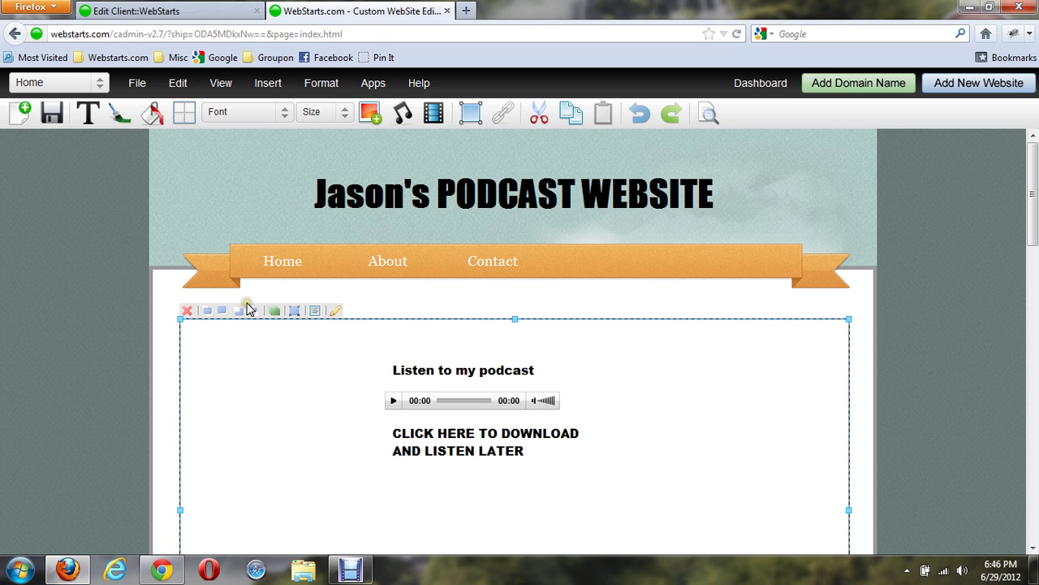
# - Select the download text, dismiss the hyperlink dialog, and open the File Manager via Insert > File
pyautogui.click(398, 439)
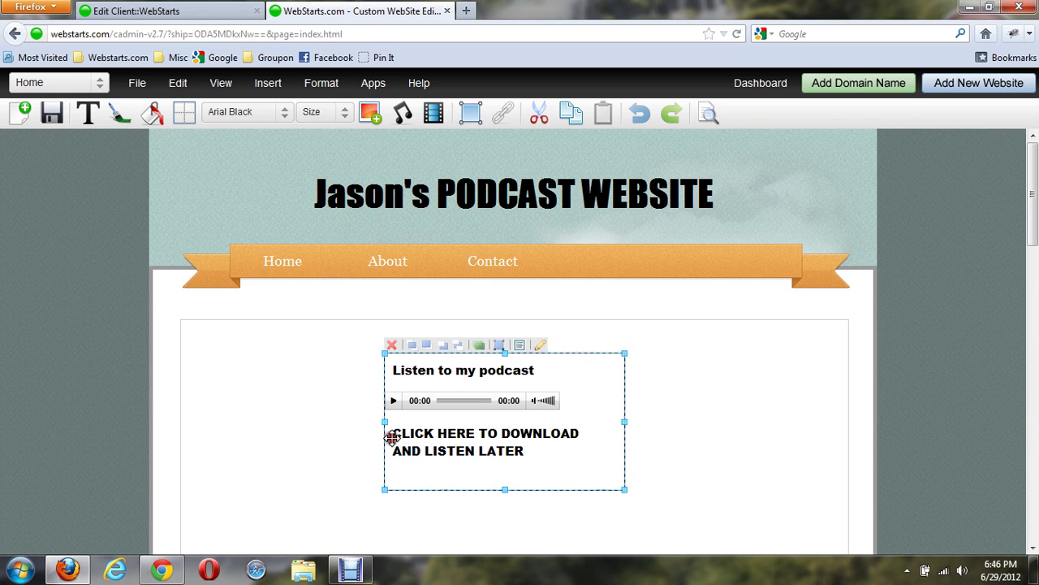
pyautogui.click(398, 438)
pyautogui.moveTo(394, 435); pyautogui.dragTo(529, 452)
pyautogui.click(514, 109)
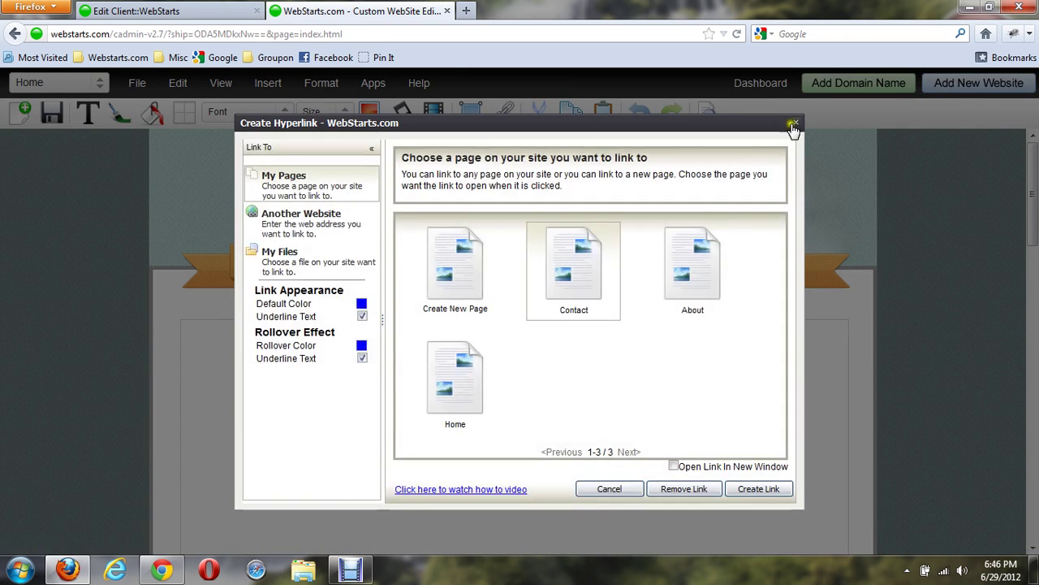
pyautogui.click(793, 123)
pyautogui.click(268, 83)
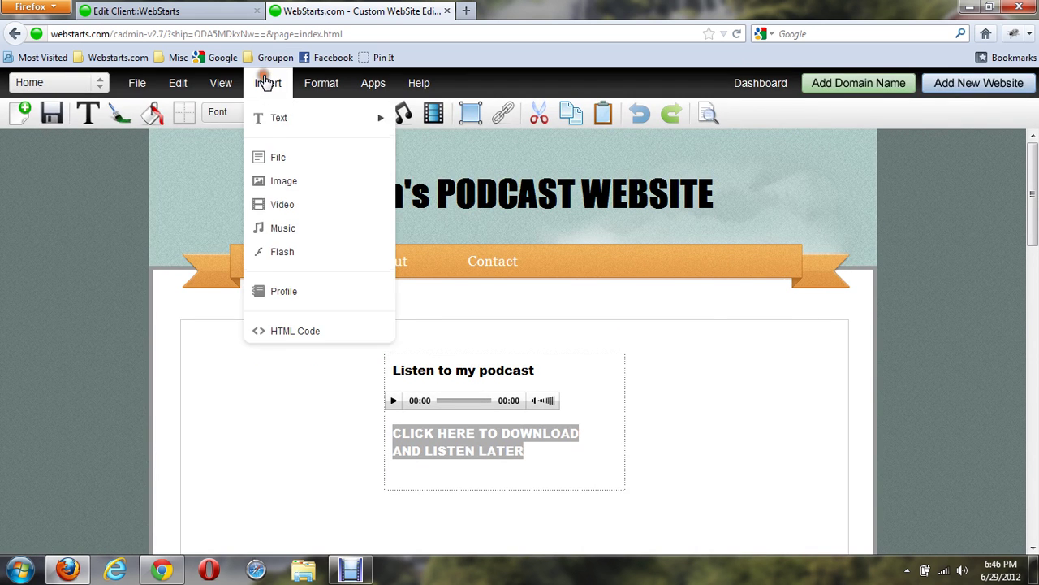
pyautogui.click(276, 158)
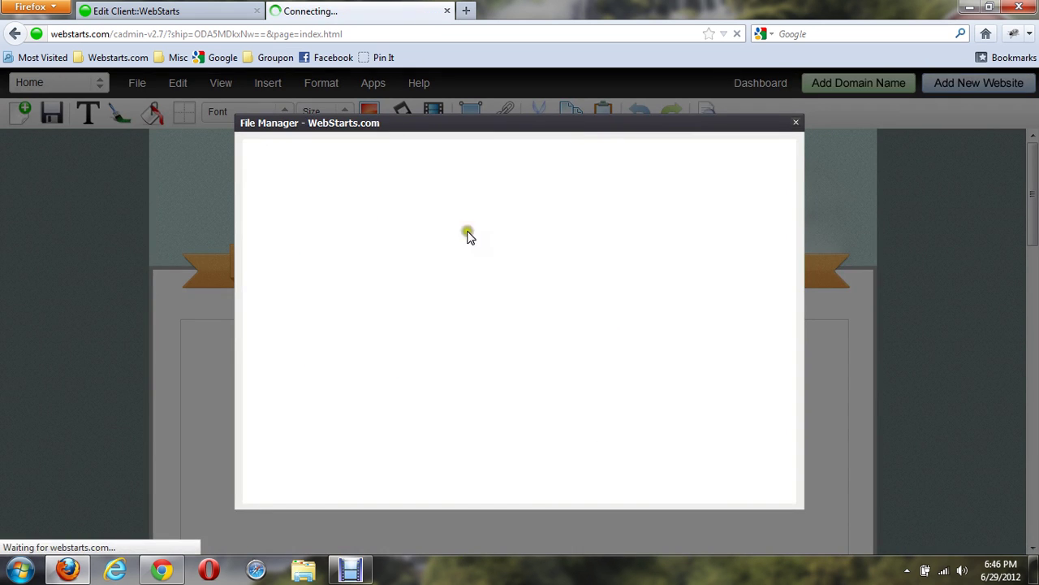
# - Upload the small name.m4a zip archive from the computer, then close the File Manager
pyautogui.click(553, 193)
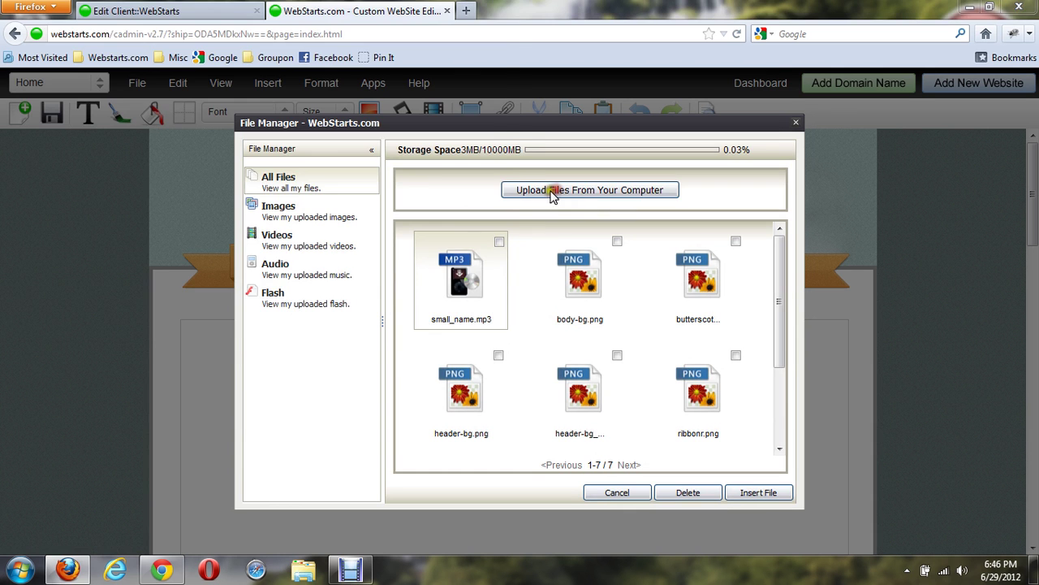
pyautogui.moveTo(505, 138); pyautogui.dragTo(504, 274)
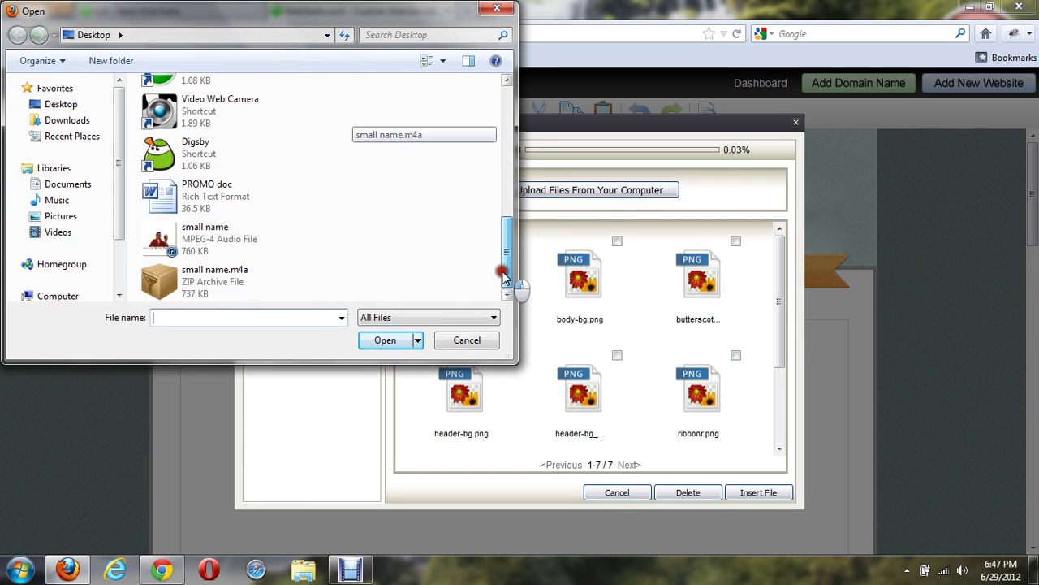
pyautogui.click(201, 269)
pyautogui.click(383, 341)
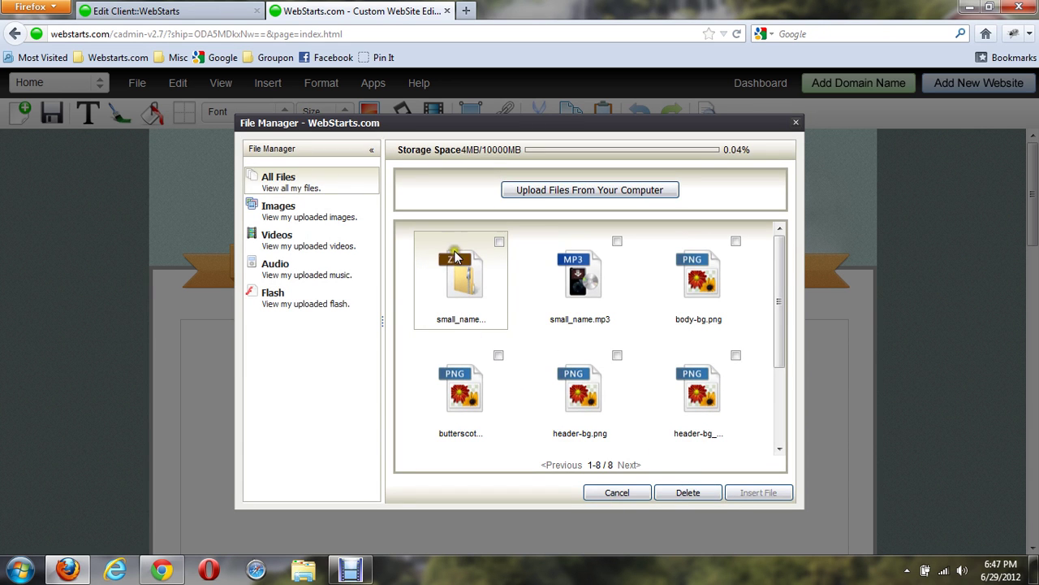
pyautogui.click(617, 493)
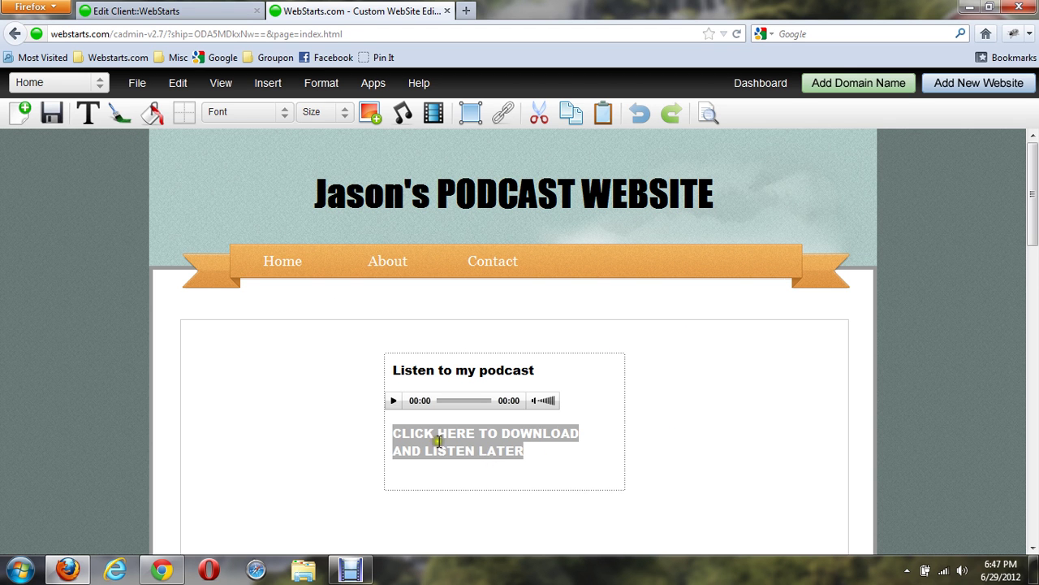
# - Link the download text to the uploaded zip archive from My Files and save the page
pyautogui.moveTo(395, 433); pyautogui.dragTo(552, 463)
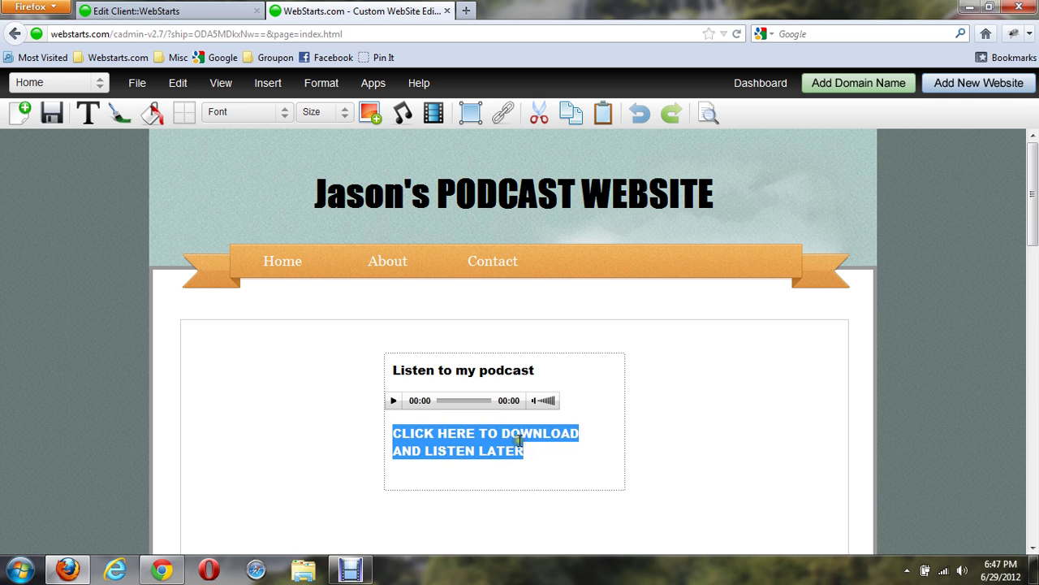
pyautogui.click(503, 112)
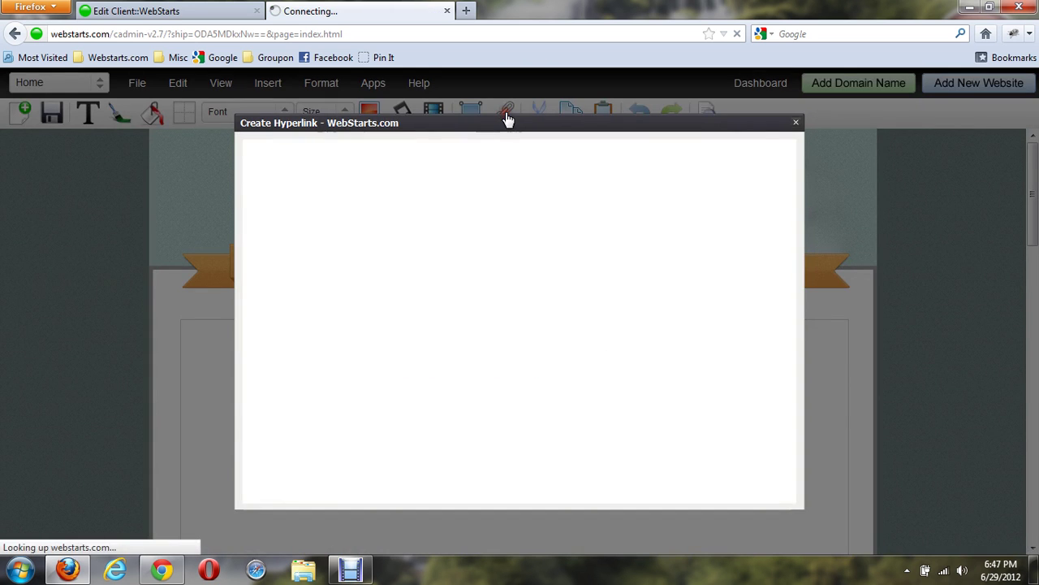
pyautogui.click(415, 342)
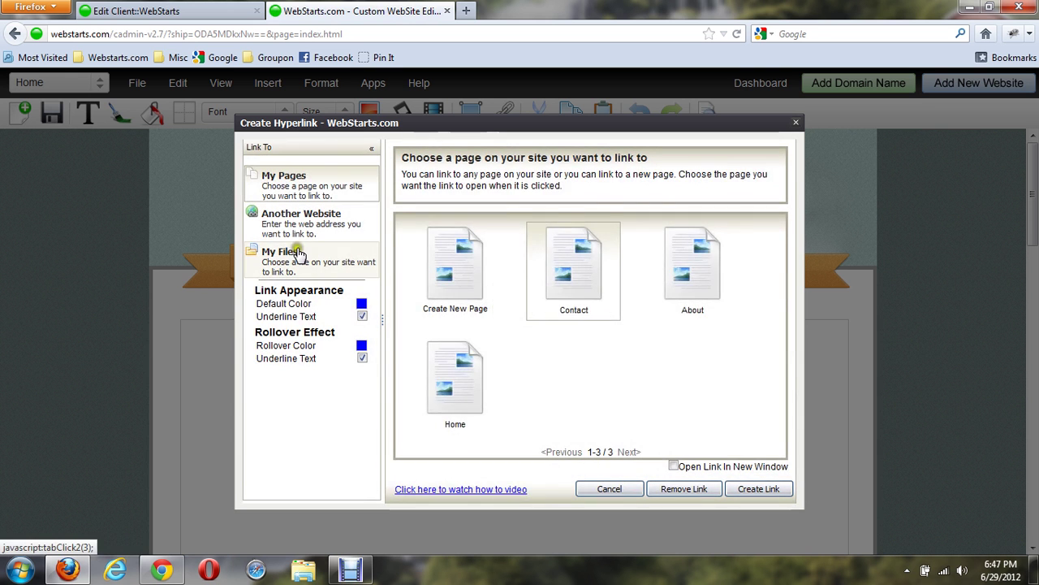
pyautogui.click(296, 257)
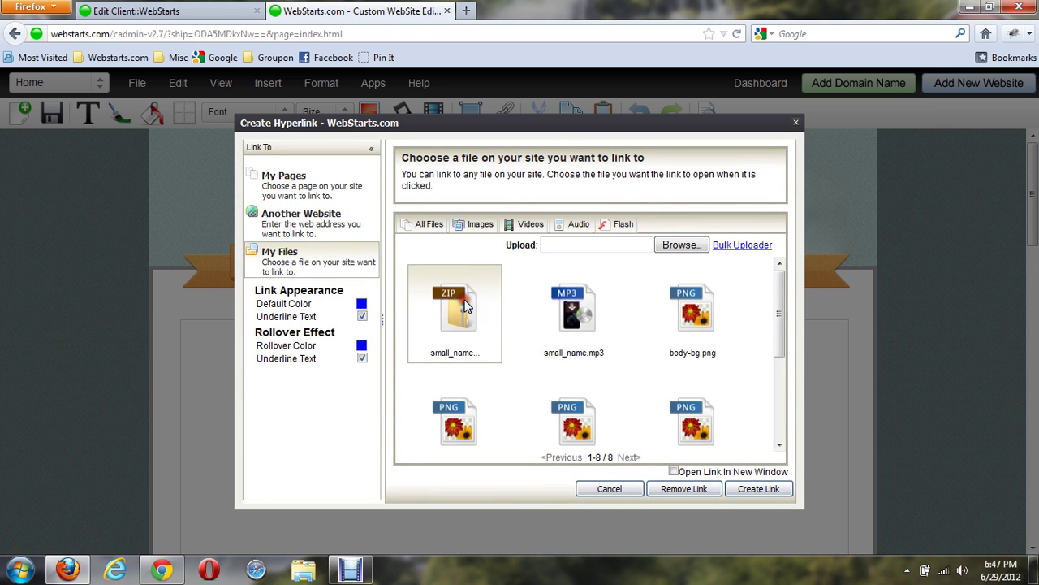
pyautogui.click(757, 491)
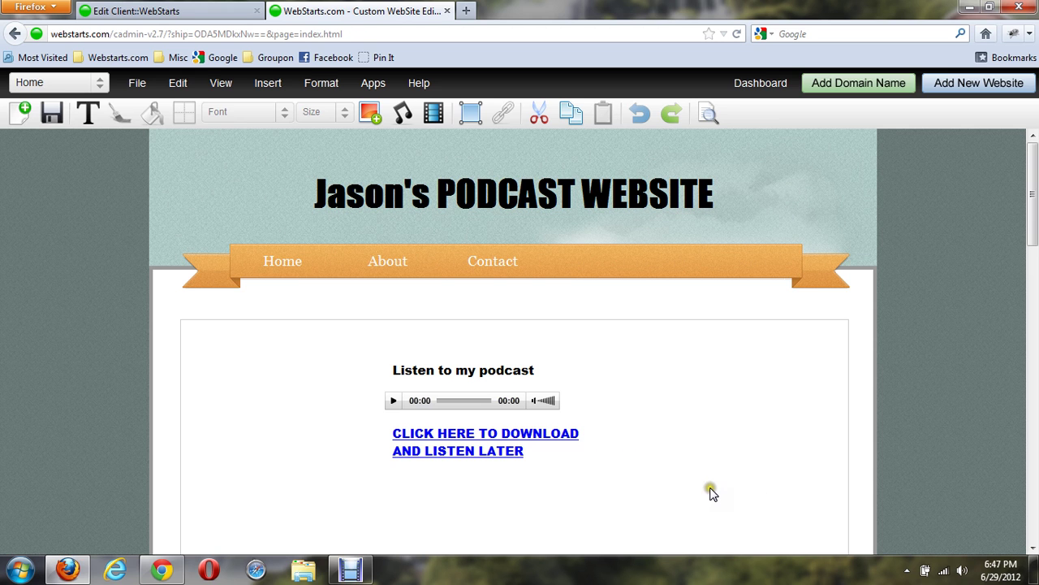
pyautogui.click(53, 118)
# - Preview the live page and download small_name_m4a.zip (737 KB) through its download link
pyautogui.click(715, 120)
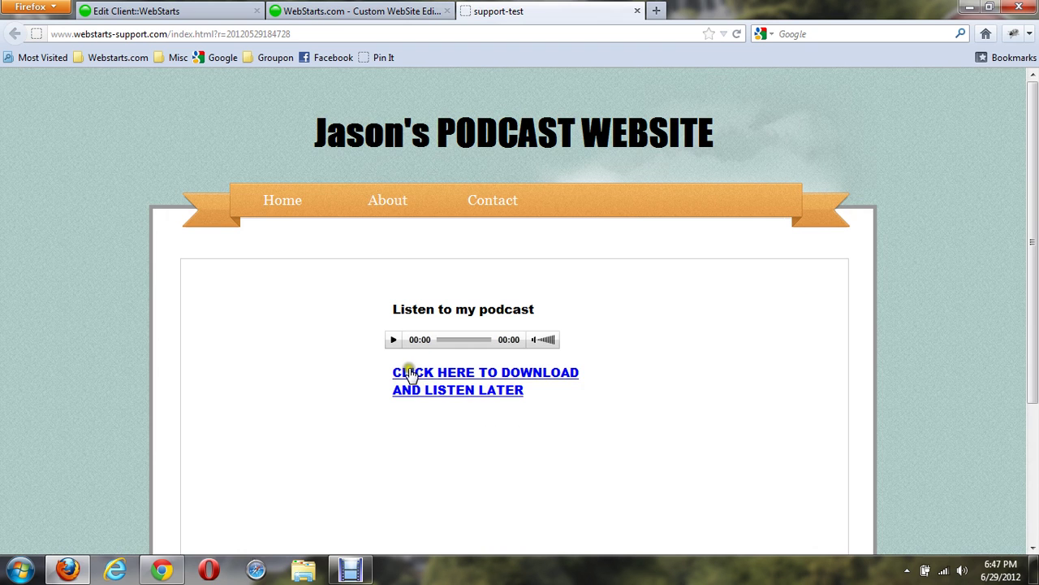
pyautogui.click(454, 383)
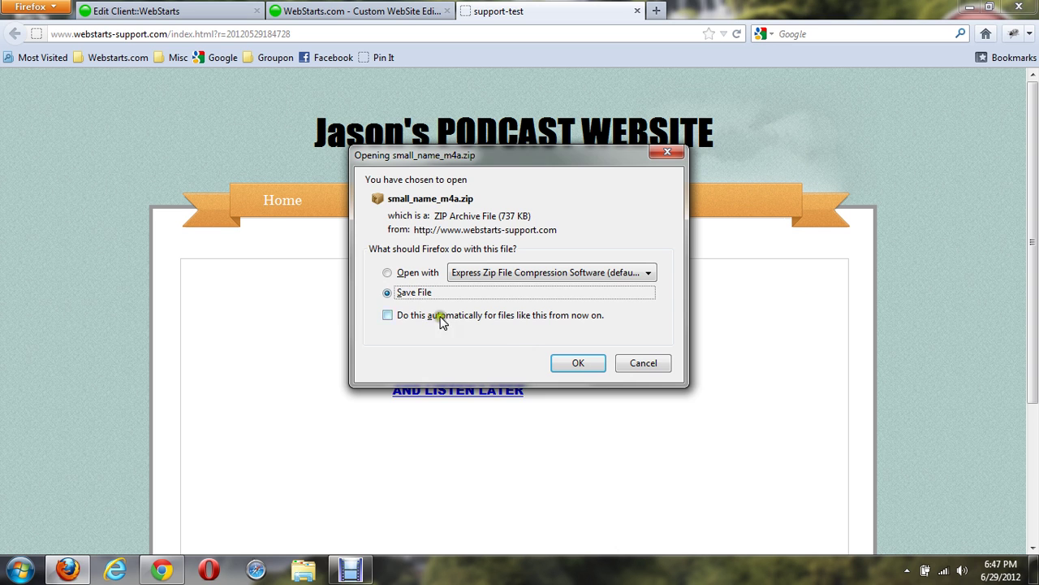
pyautogui.click(566, 361)
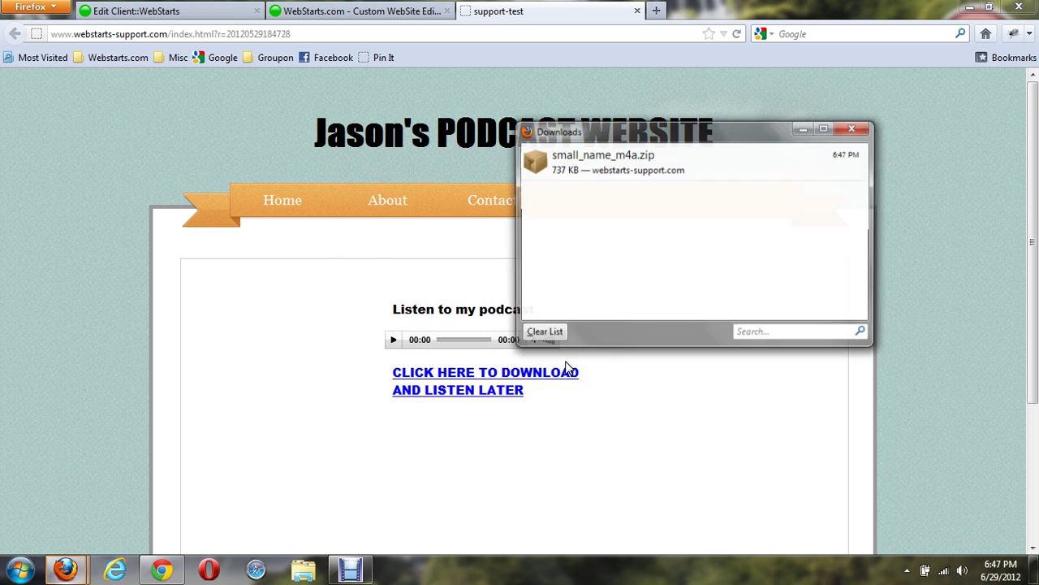